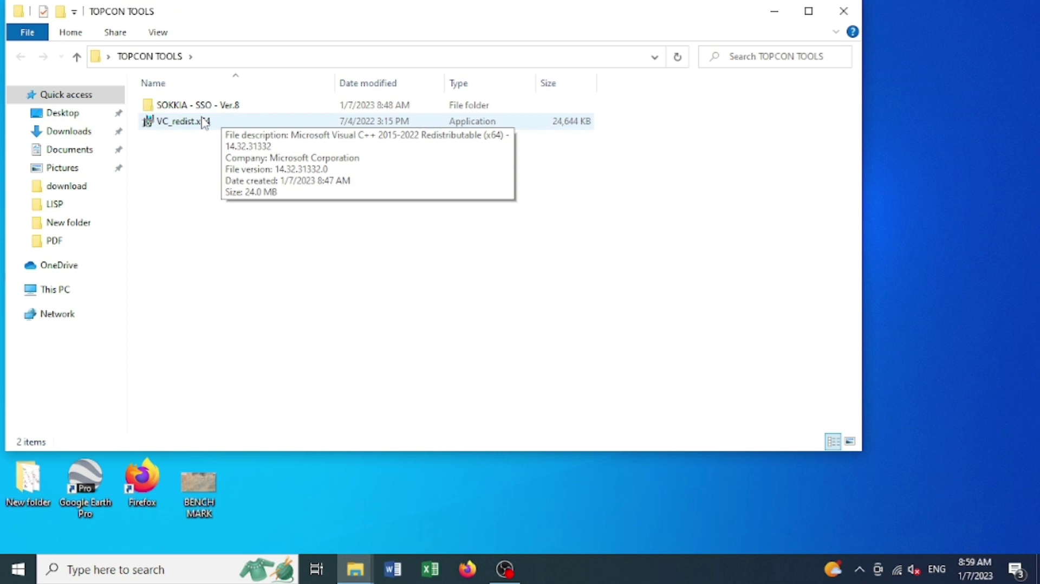
Install the Visual C++ 2015-2022 Redistributable from VC_redist.x64, accepting the license terms and closing setup without restarting
left_click(204, 123)
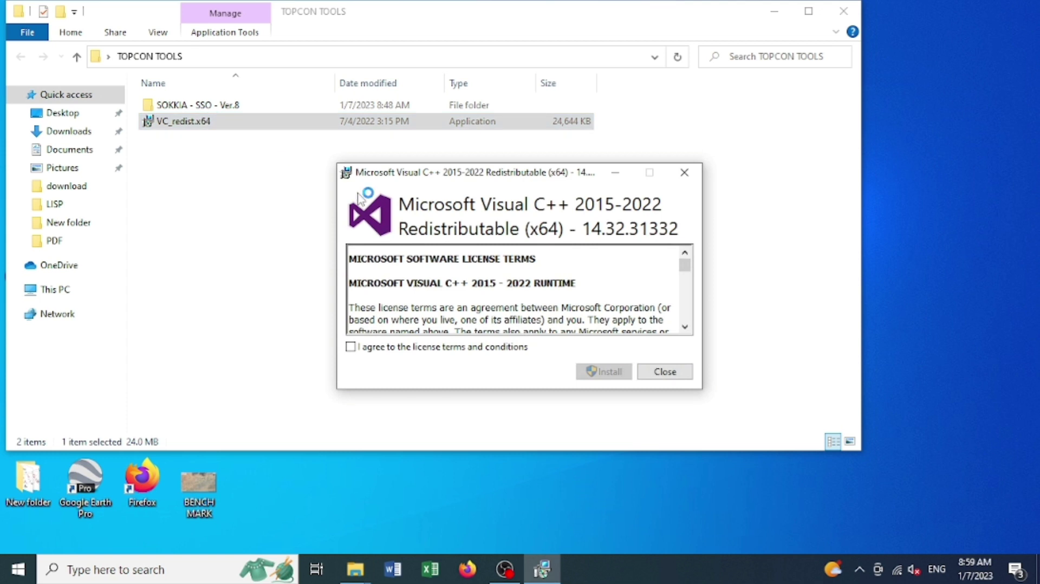
left_click(360, 345)
left_click(605, 373)
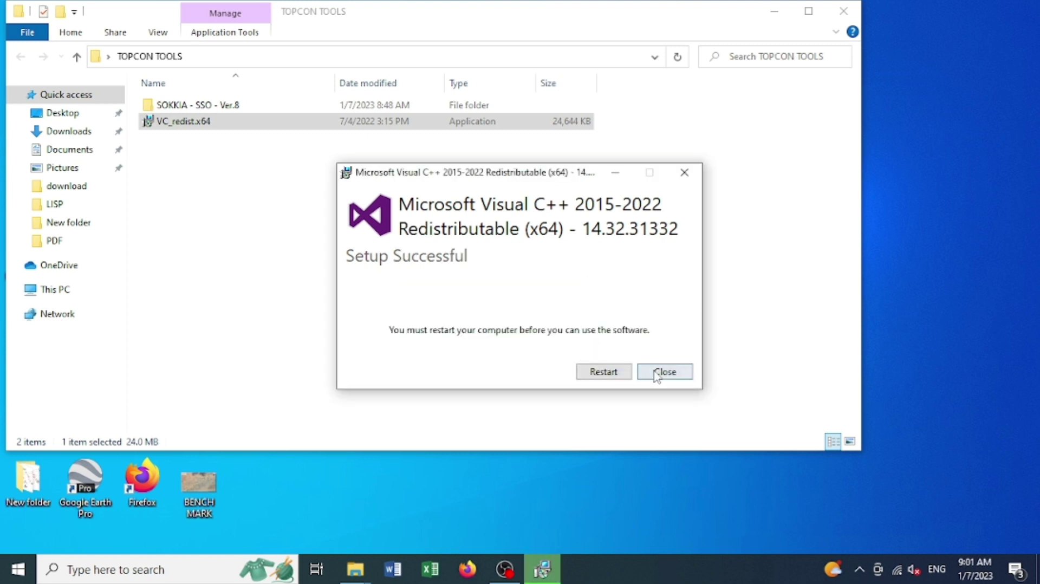
left_click(664, 372)
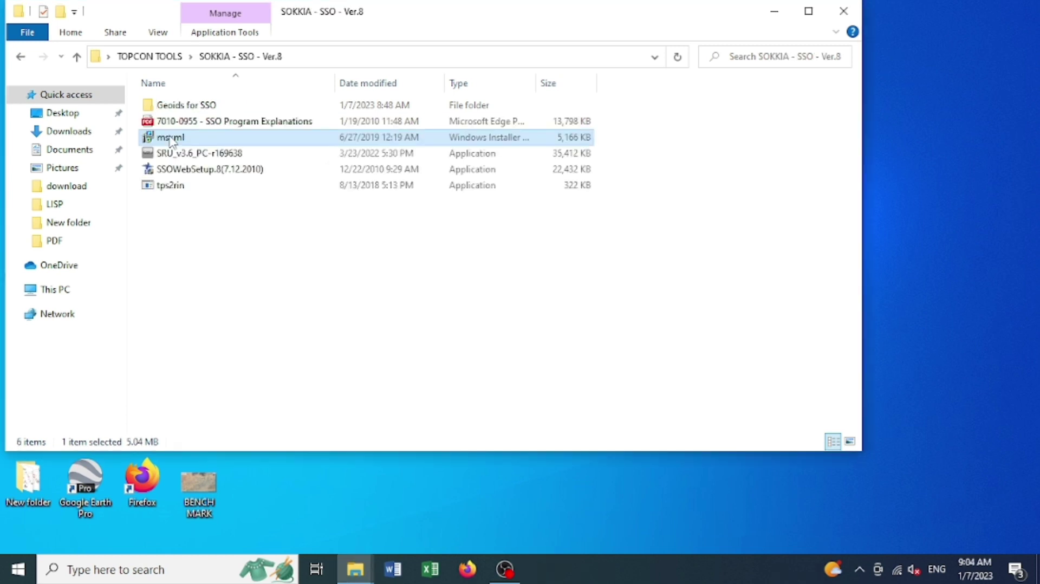
Launch the msxml installer from the SOKKIA - SSO - Ver.8 folder and accept its license agreement
double_click(168, 139)
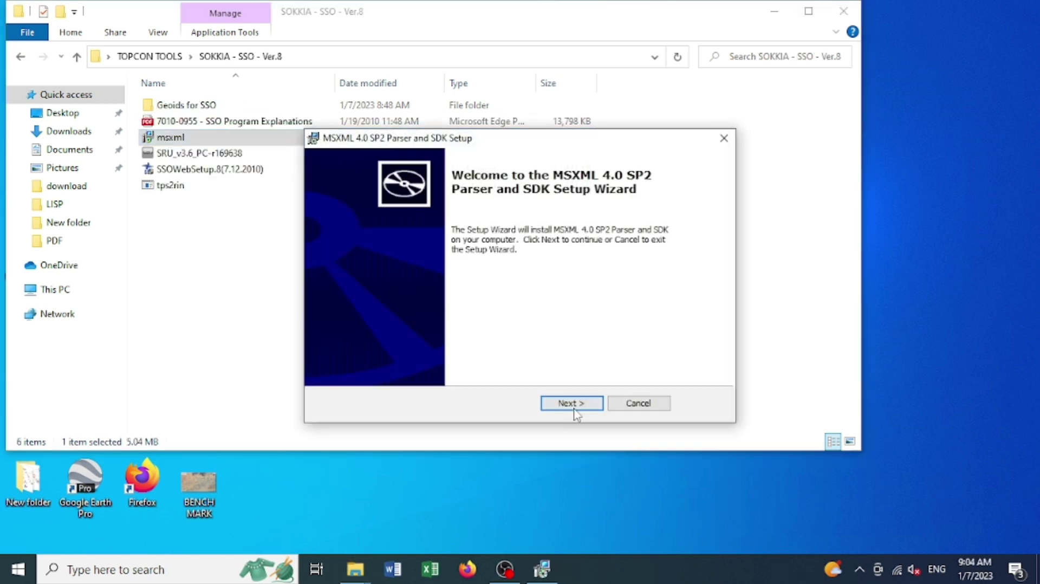
left_click(571, 403)
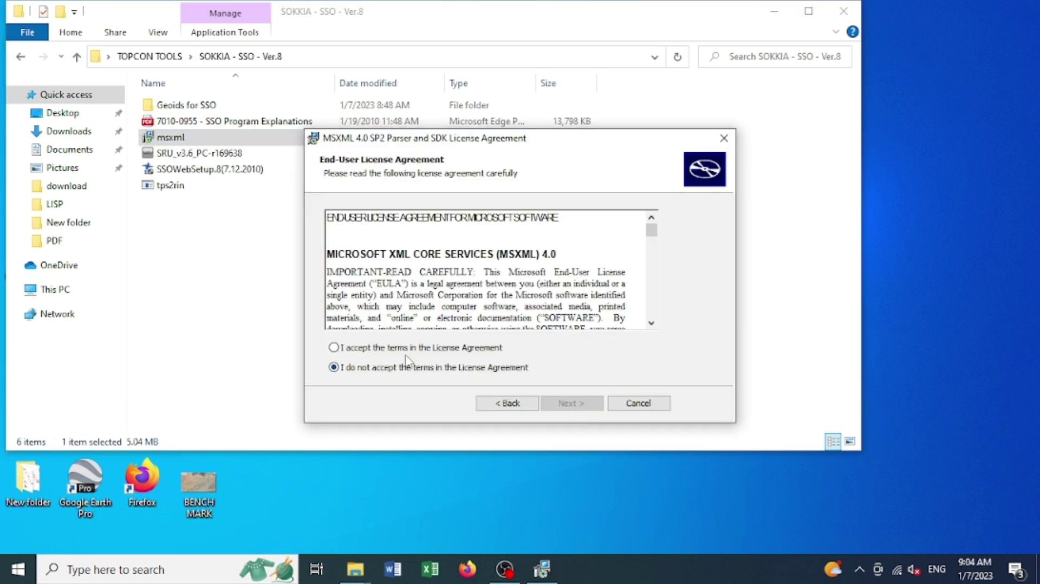
left_click(334, 348)
left_click(572, 403)
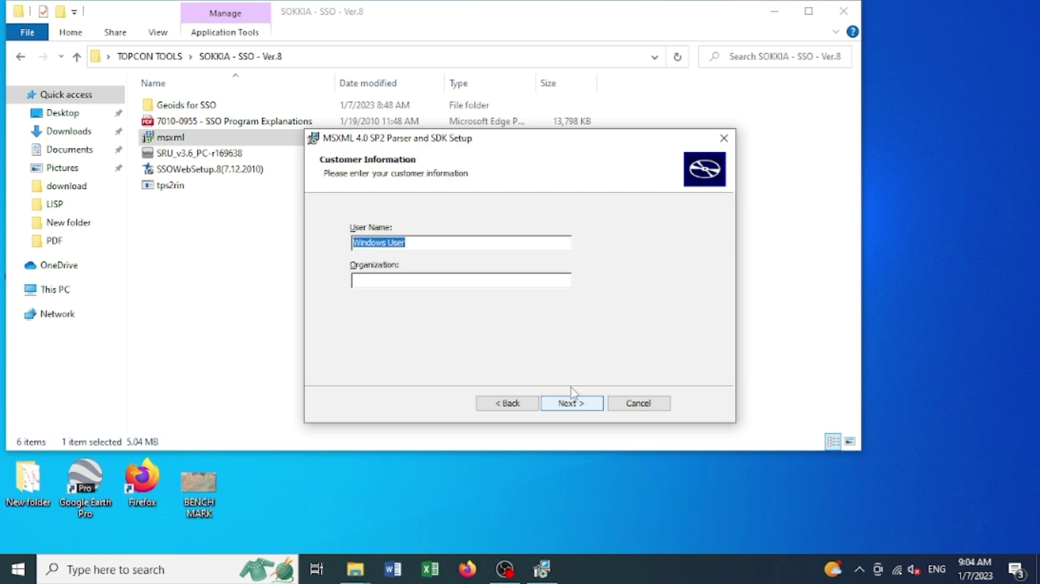
Fill in the organization name and complete the MSXML 4.0 installation with the Install Now setup type
left_click(440, 281)
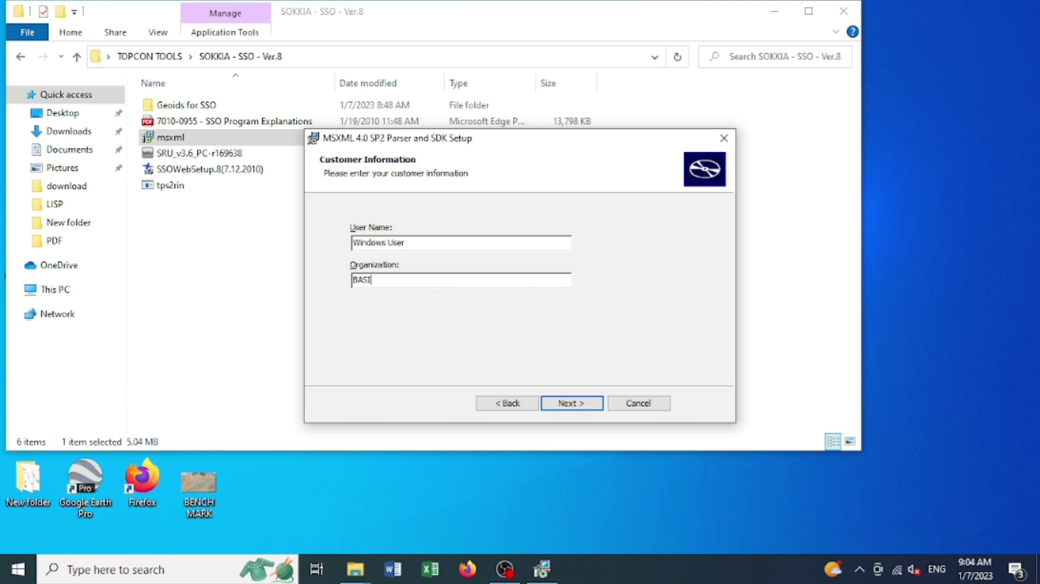
left_click(574, 404)
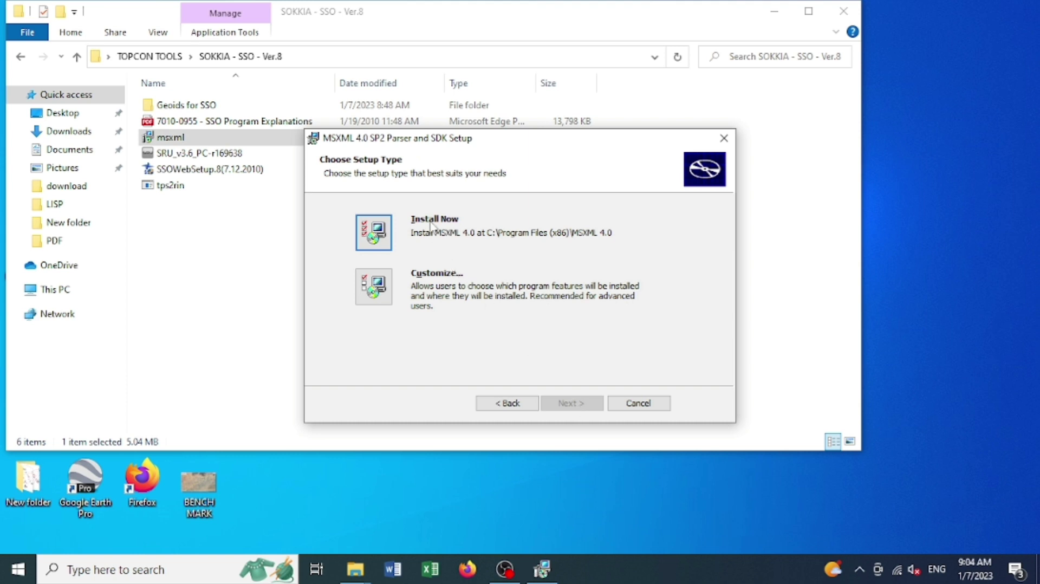
left_click(381, 235)
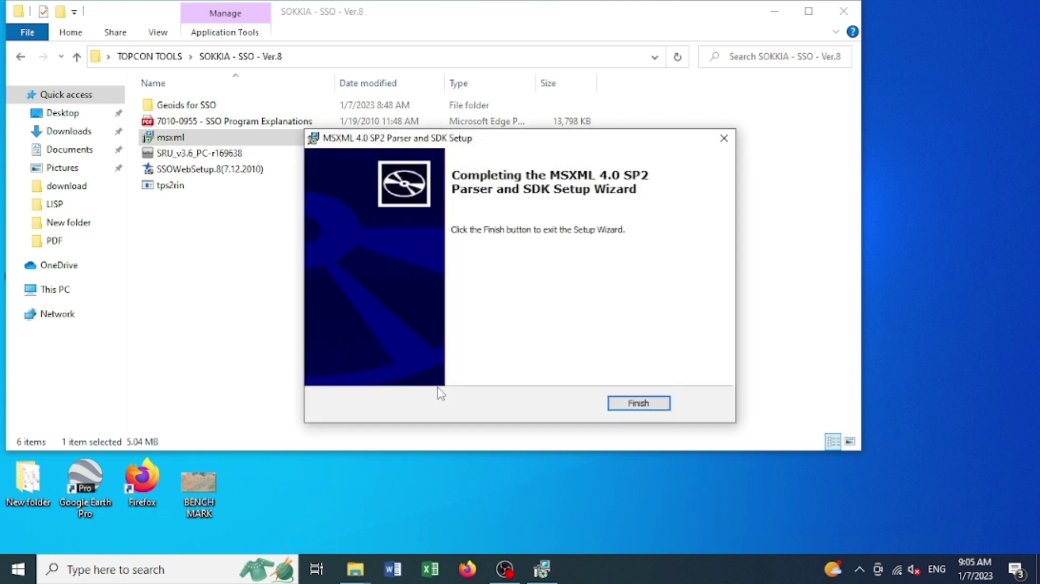
left_click(635, 407)
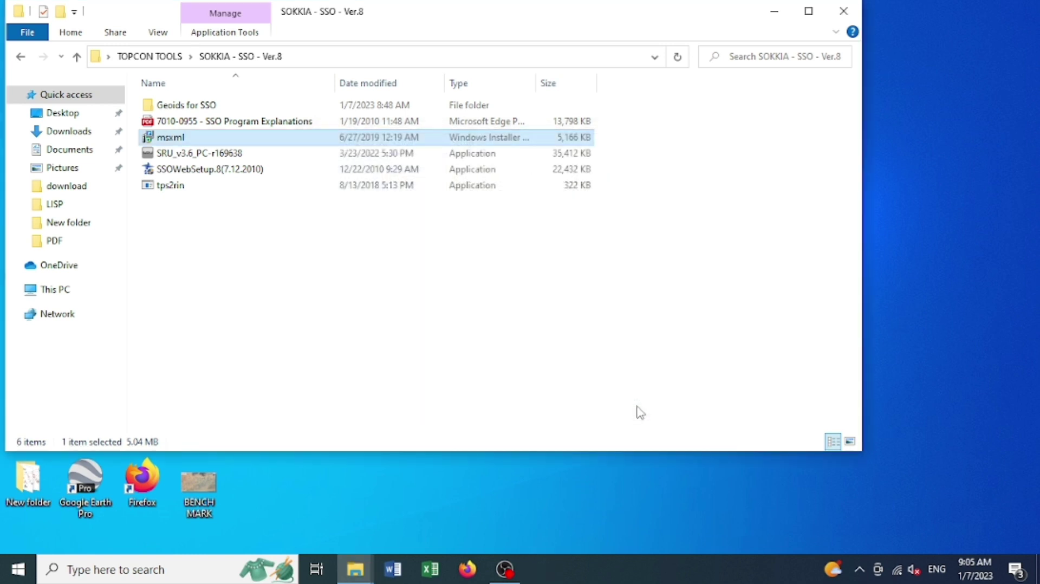
Launch SSOWebSetup.8(7.12.2010), accept the license agreement and fill in the organization name for the customer registration
double_click(200, 170)
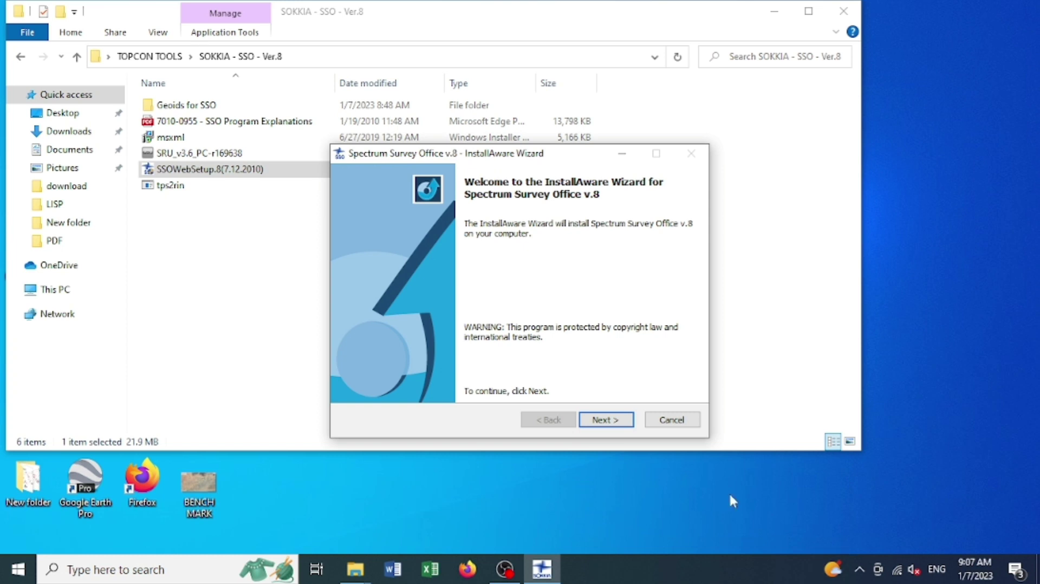
left_click(613, 423)
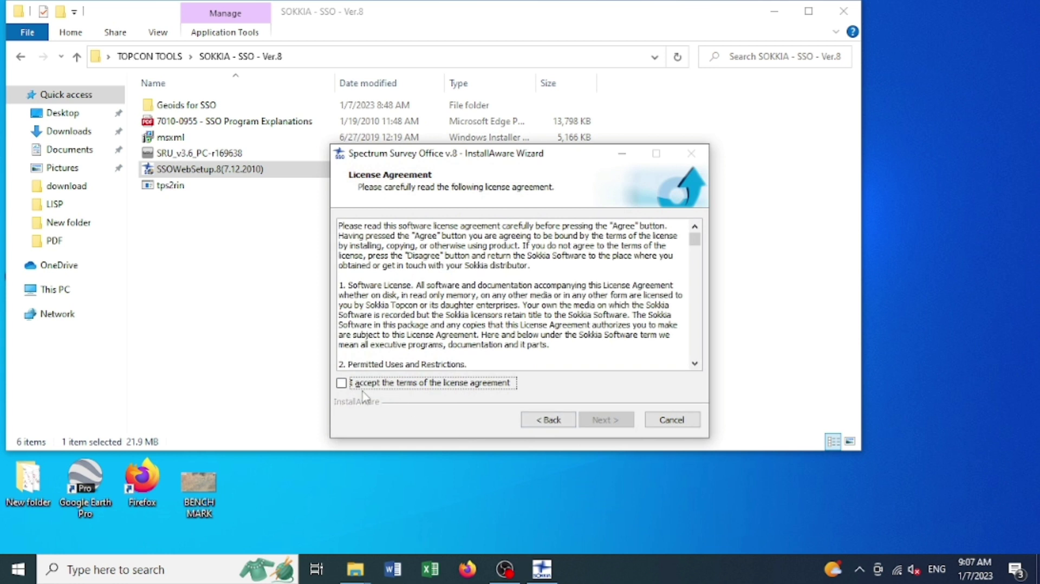
left_click(342, 385)
left_click(609, 422)
left_click(430, 276)
type("BASIT")
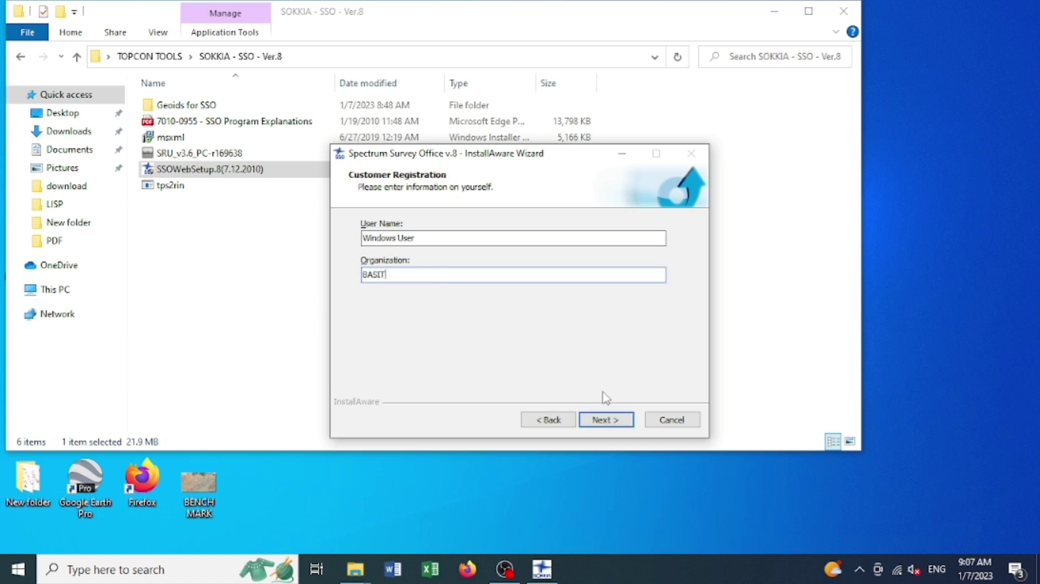
left_click(611, 421)
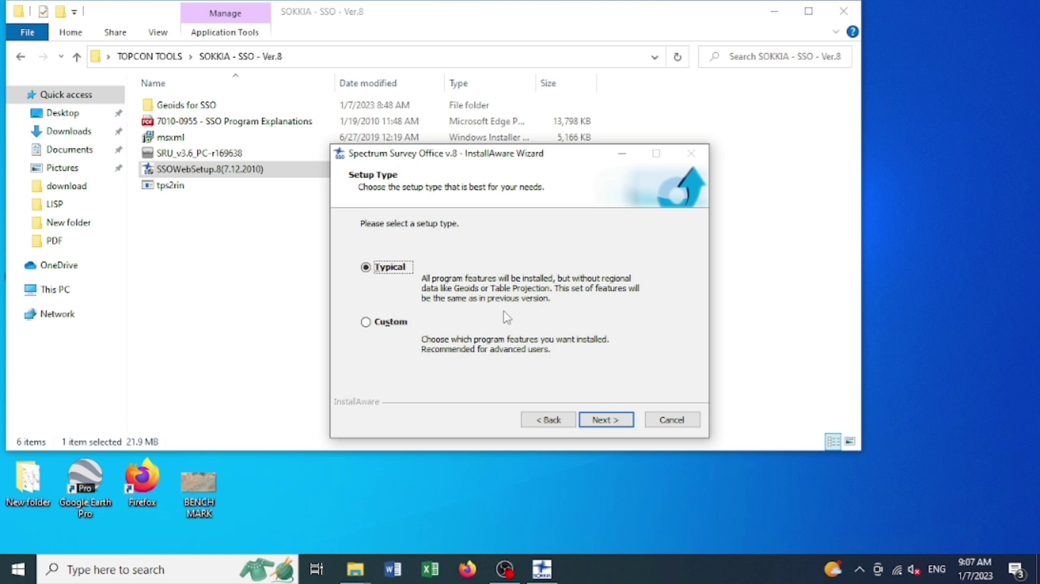
Install Spectrum Survey Office v.8 with the Custom setup type, default features and the Sokkia program folder for all users
left_click(366, 324)
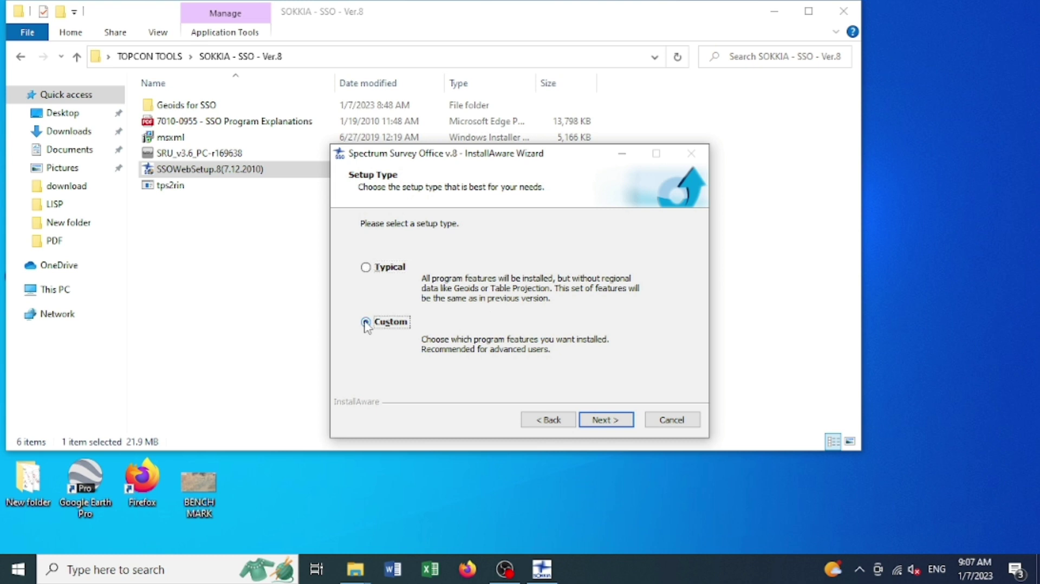
left_click(607, 420)
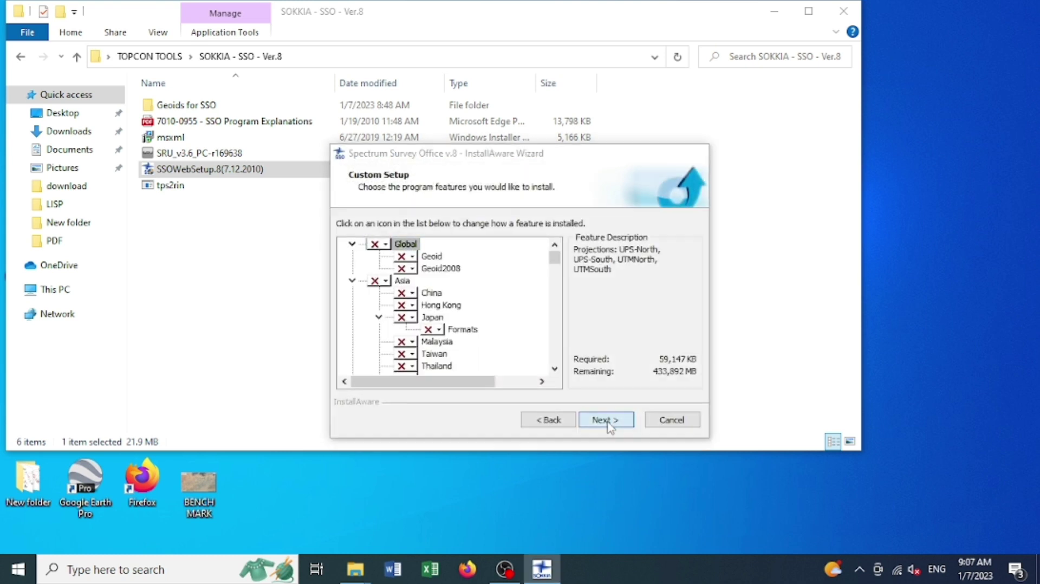
left_click(607, 421)
left_click(607, 420)
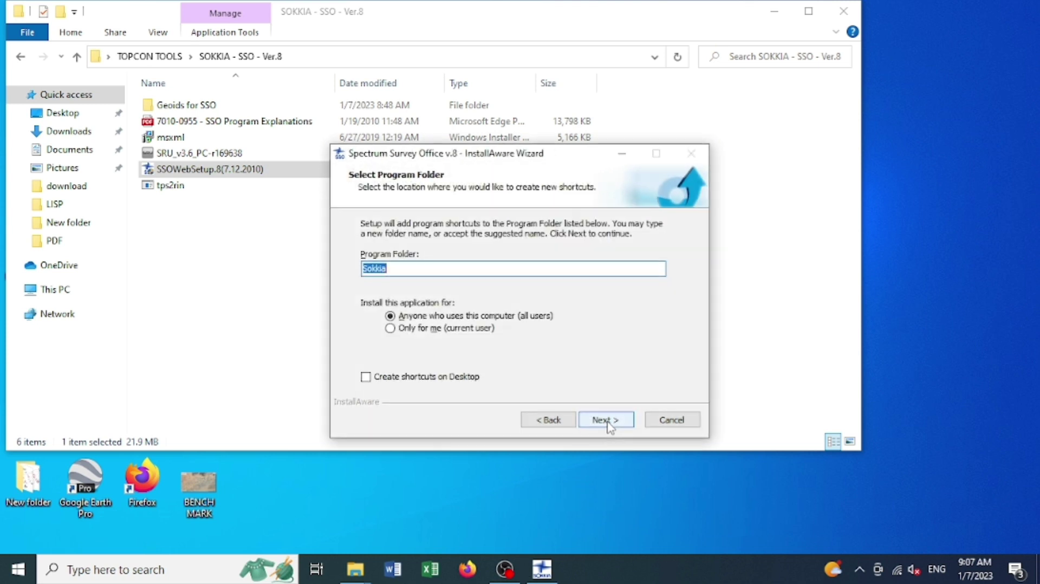
left_click(608, 423)
left_click(608, 421)
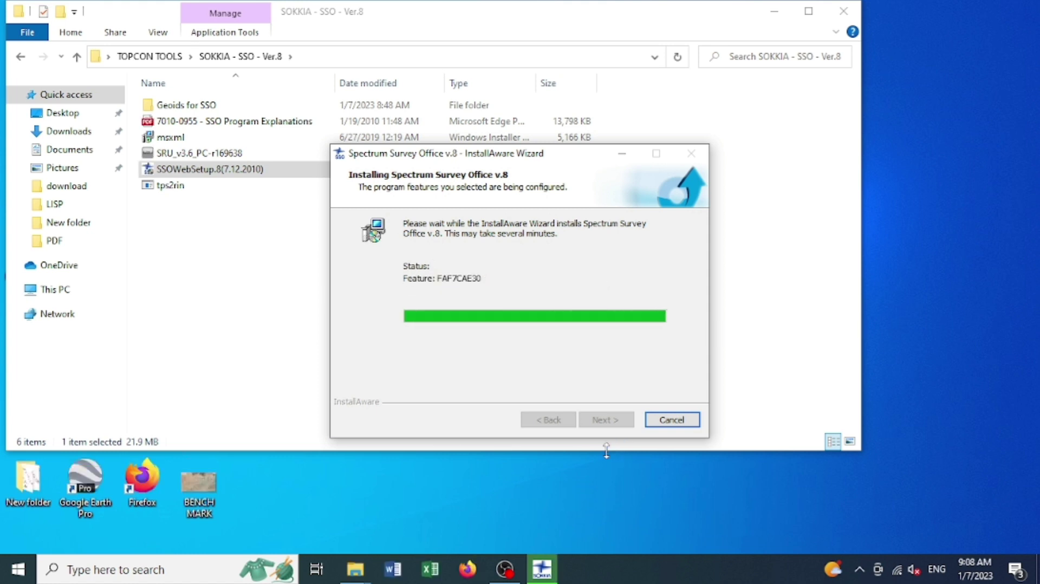
left_click(605, 420)
left_click(843, 11)
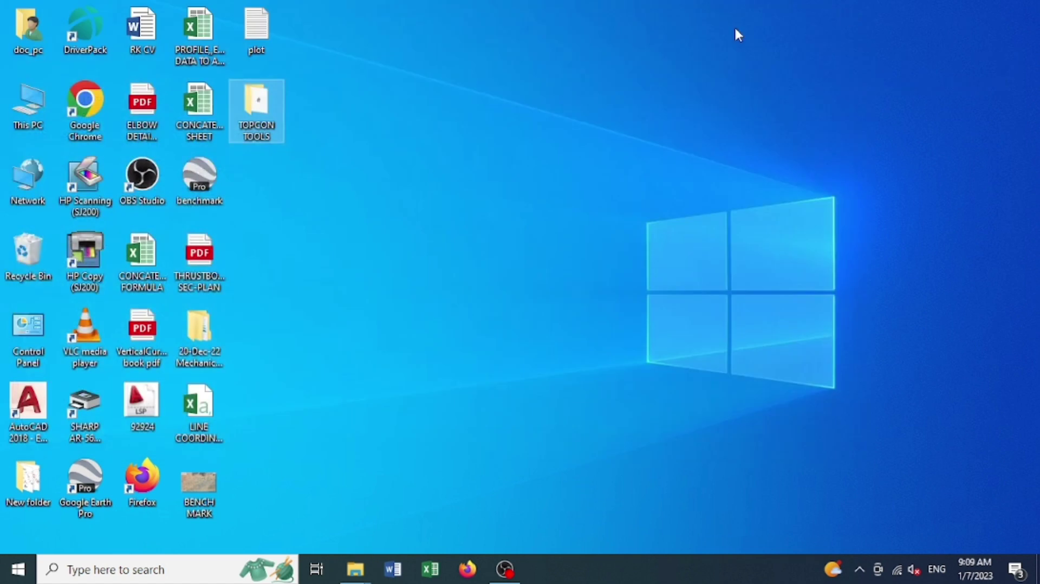
Search Windows for "SPECTR" and open the file location of the Spectrum Survey Office v.8 shortcut
left_click(147, 568)
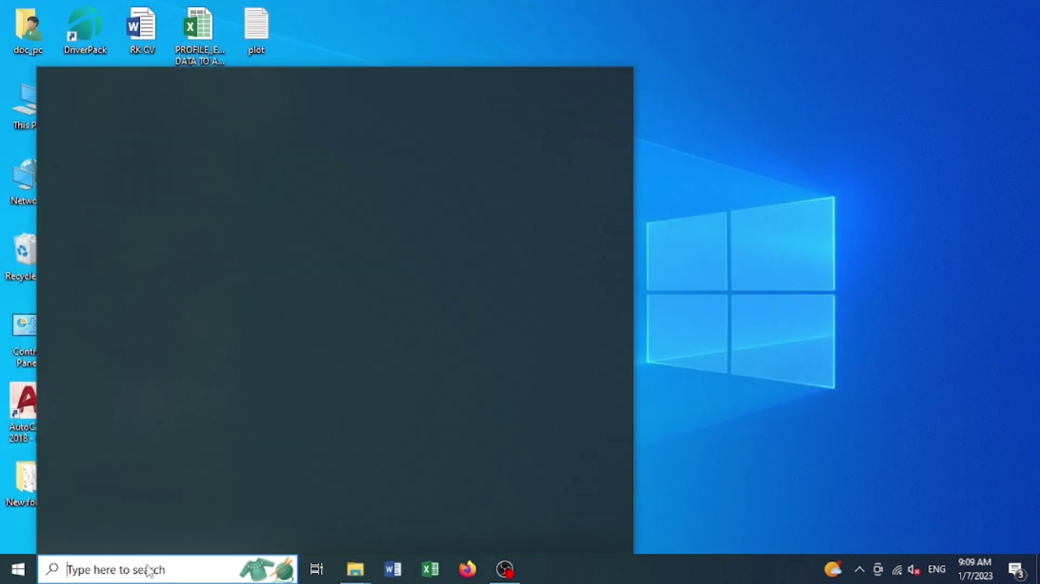
type("SPECTR")
right_click(166, 158)
left_click(236, 199)
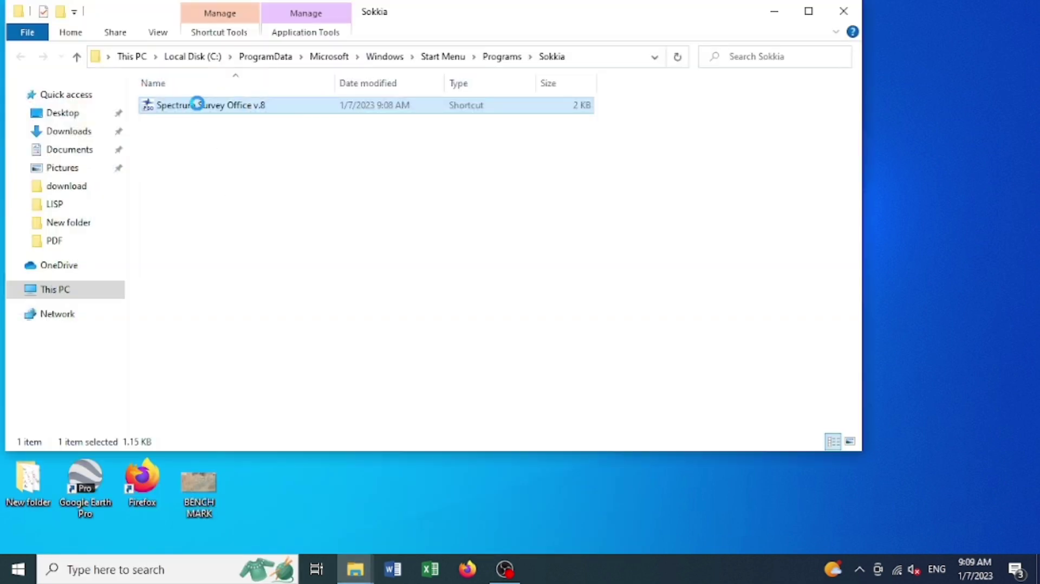
Copy the Spectrum Survey Office v.8 shortcut from the Sokkia folder to the desktop
right_click(198, 103)
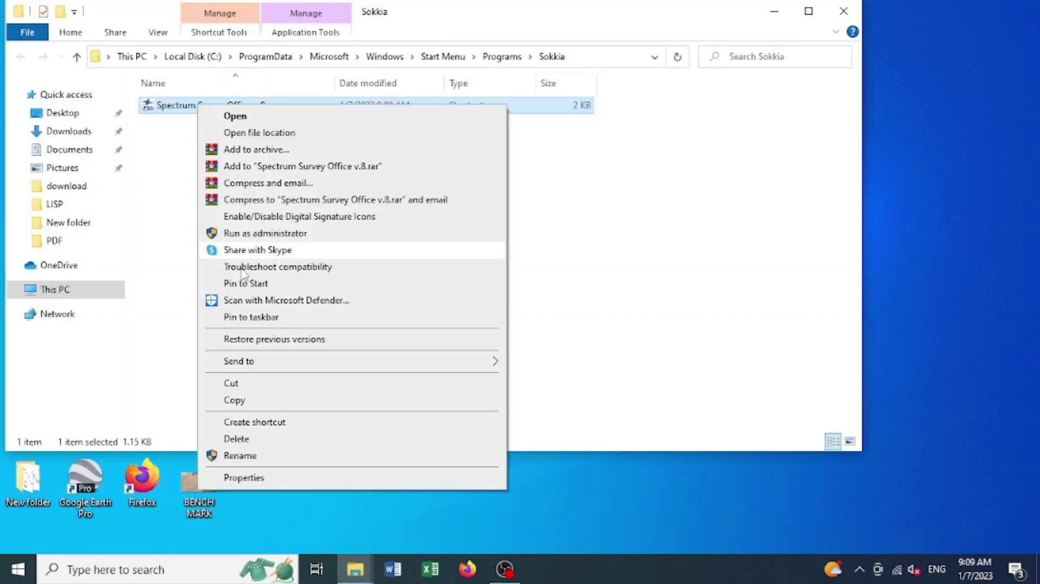
left_click(245, 400)
left_click(774, 10)
right_click(251, 181)
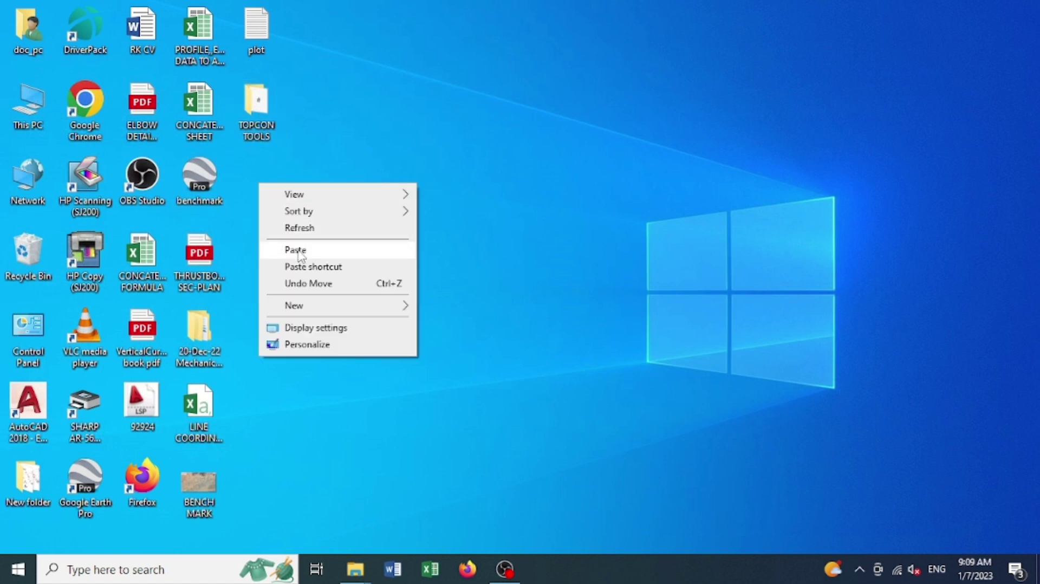
left_click(282, 248)
Start Spectrum Survey Office in Demo Mode from the desktop, dismiss the Startup dialog and maximize the program window
double_click(258, 187)
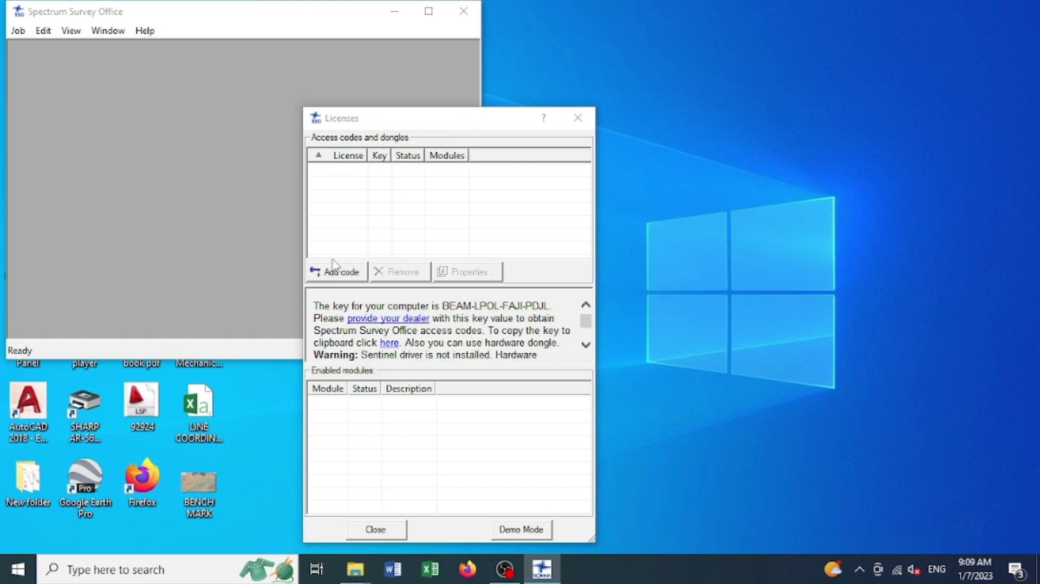
left_click(522, 529)
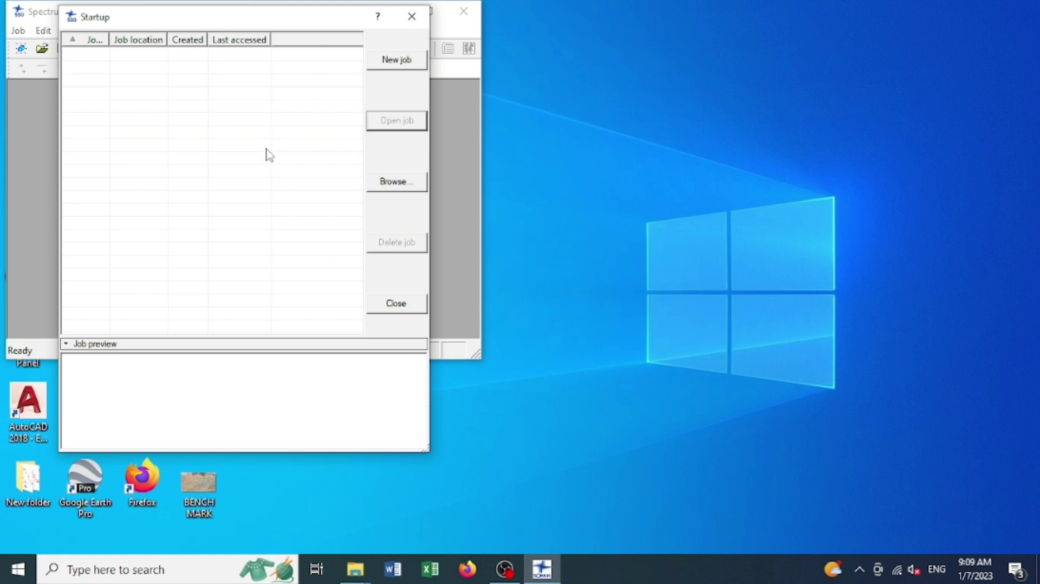
left_click(412, 20)
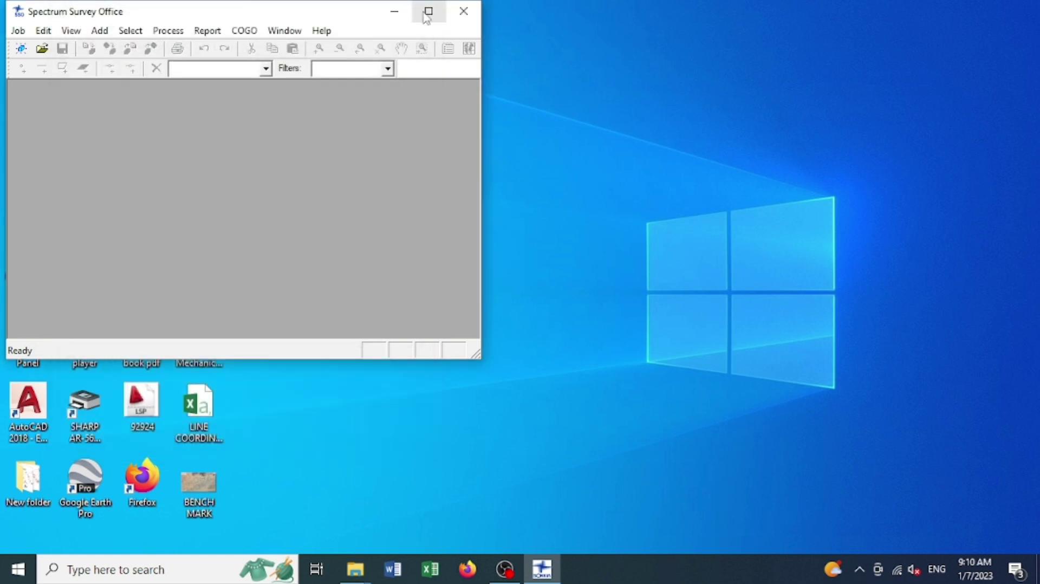
left_click(430, 11)
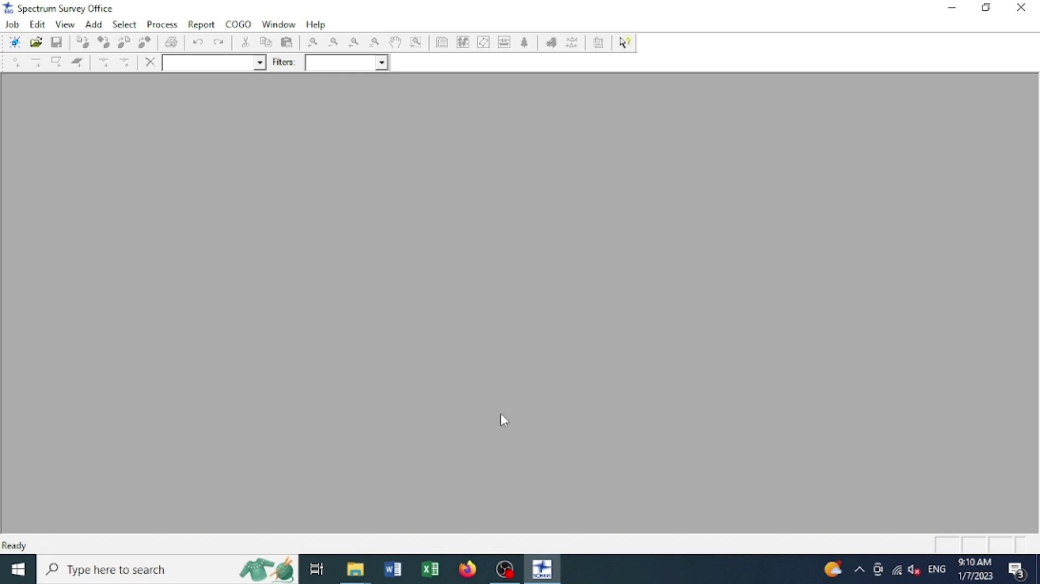
left_click(11, 26)
left_click(37, 27)
left_click(65, 27)
left_click(98, 29)
left_click(122, 28)
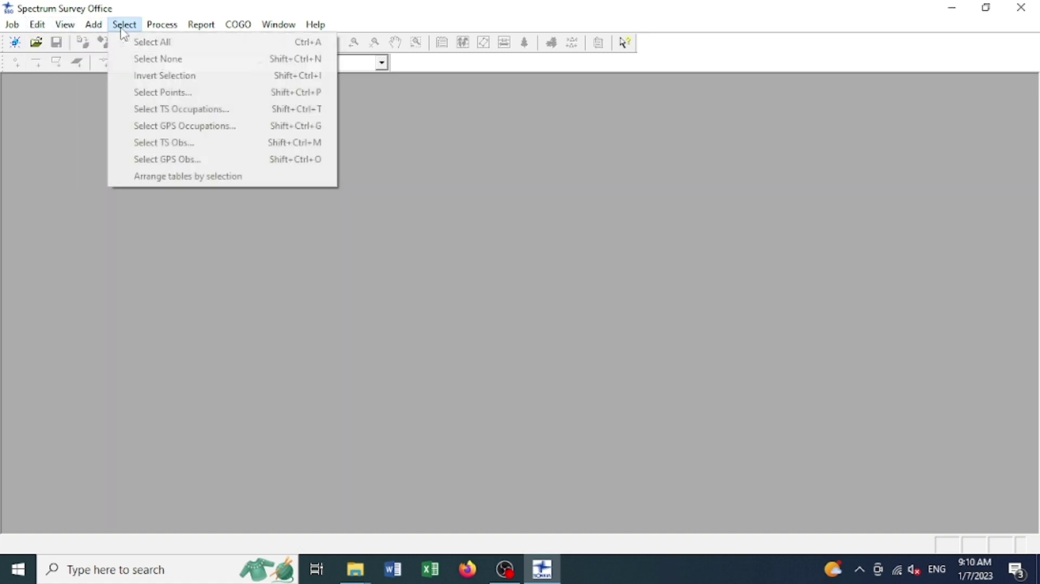
left_click(163, 27)
left_click(162, 25)
left_click(162, 25)
left_click(199, 25)
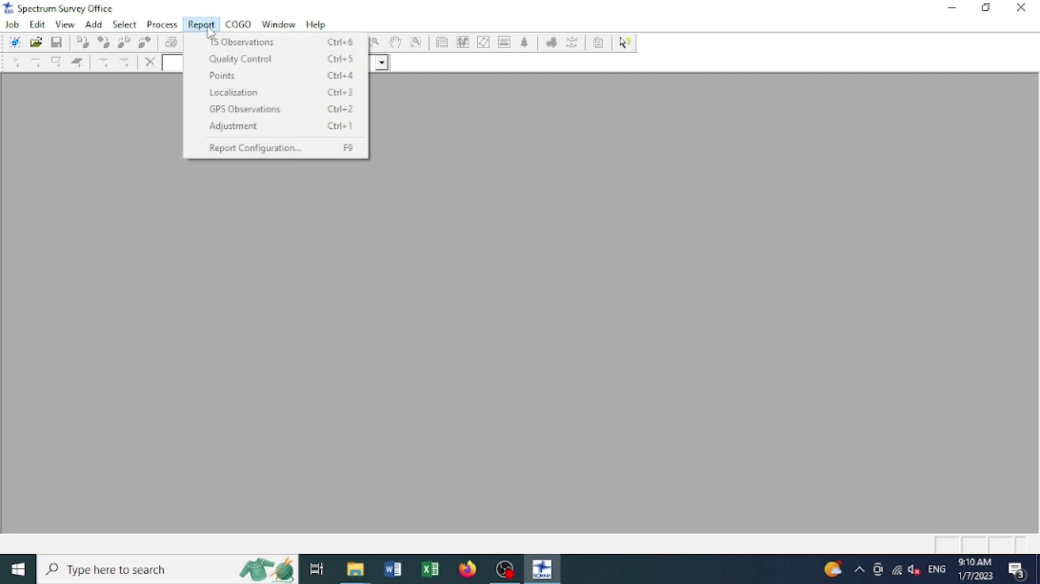
left_click(315, 25)
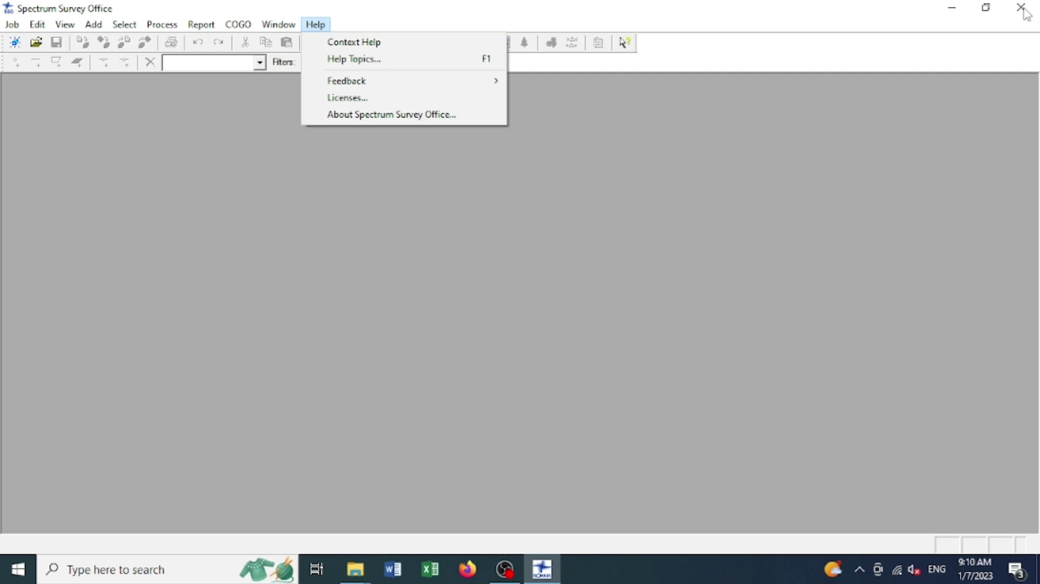
left_click(919, 14)
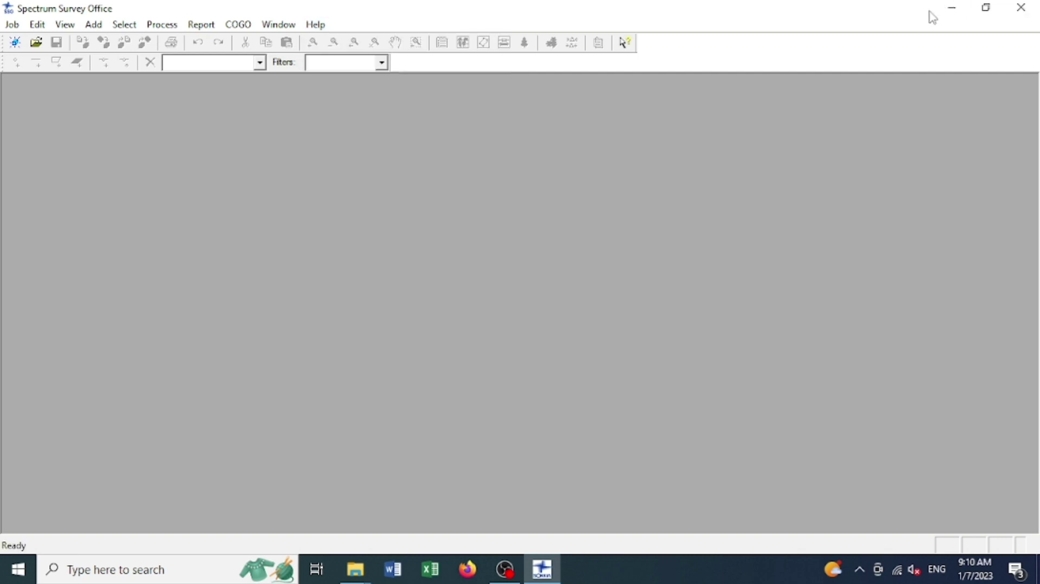
Close the Spectrum Survey Office program
left_click(1022, 8)
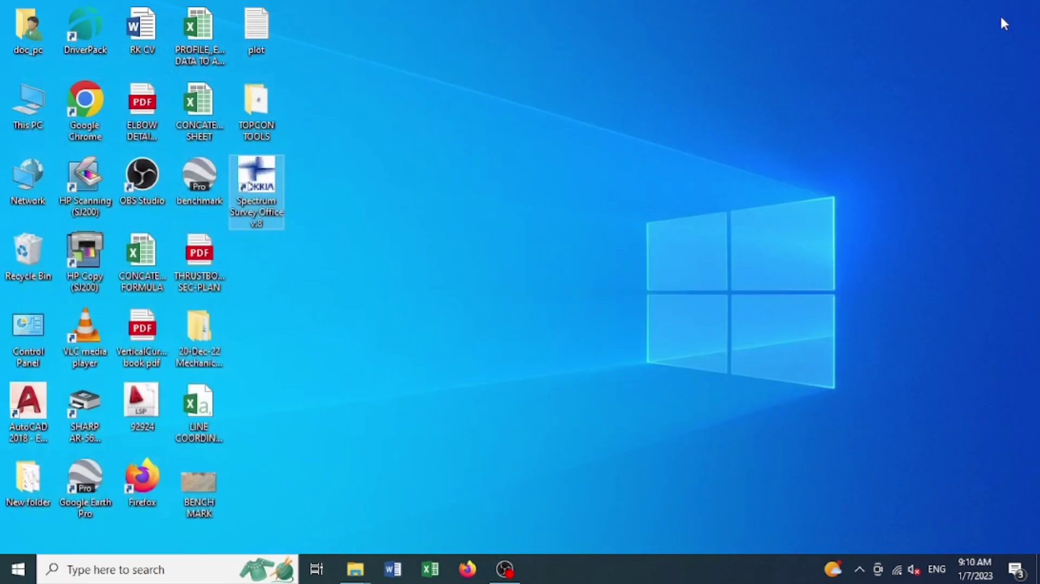